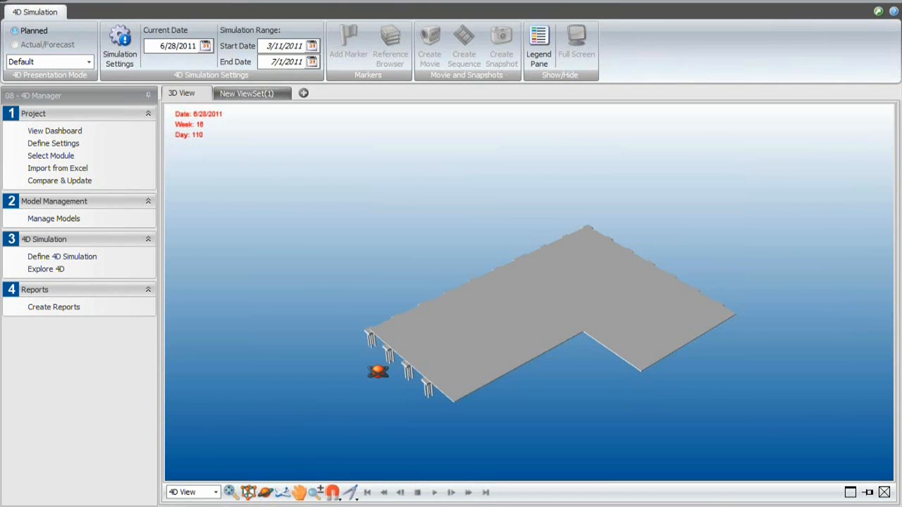
- Open the location definitions in the 06 - LBS Manager workflow and show the FND floor in floor plan view
{"action": "left_click", "coordinate": [86, 97]}
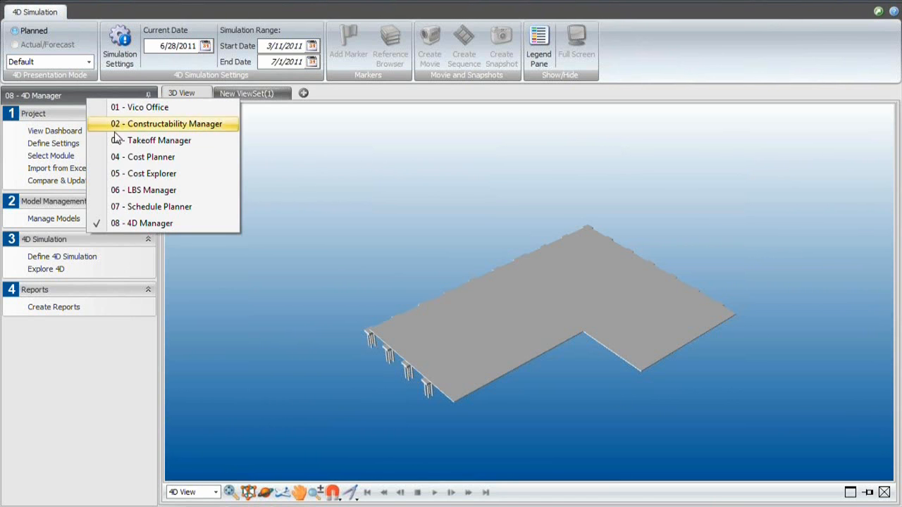
{"action": "left_click", "coordinate": [230, 192]}
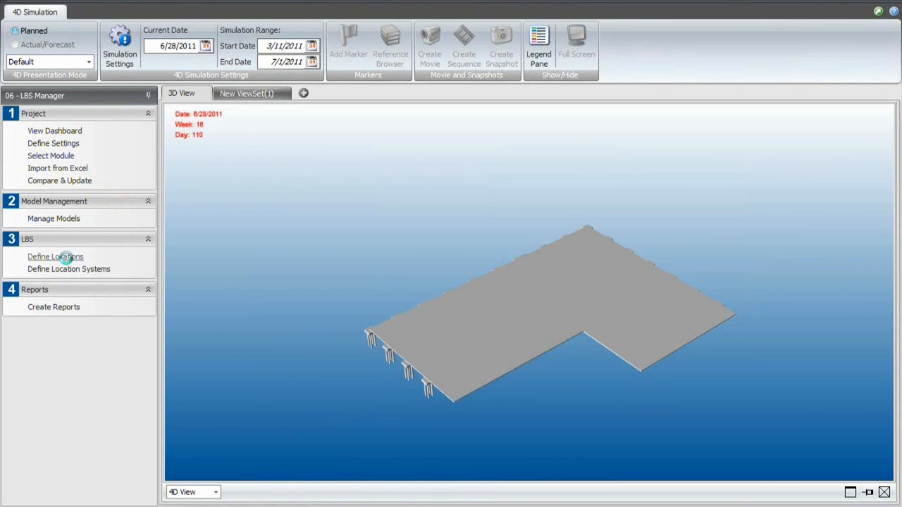
{"action": "left_click", "coordinate": [65, 258]}
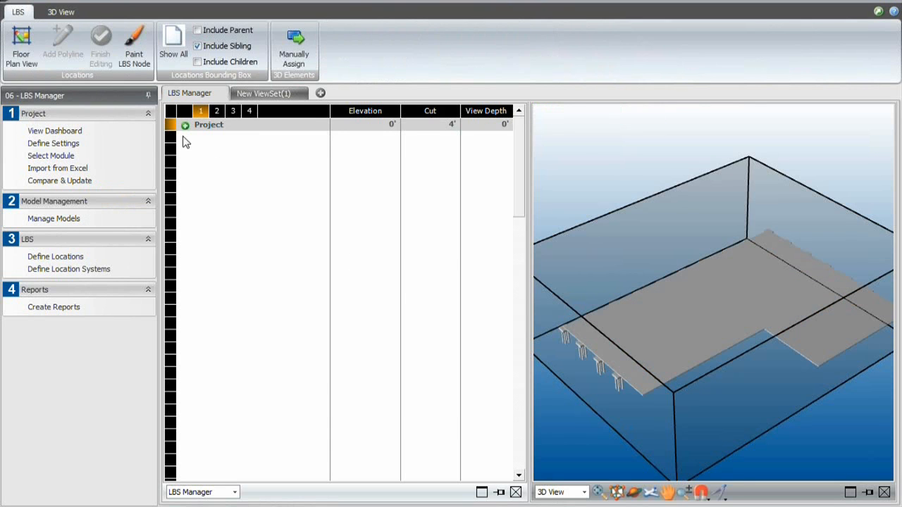
{"action": "left_click", "coordinate": [185, 126]}
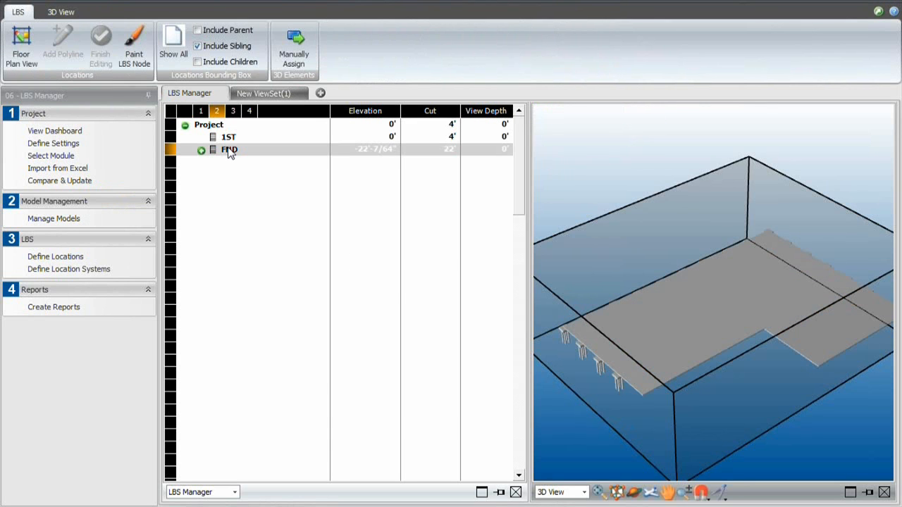
{"action": "left_click", "coordinate": [226, 152]}
{"action": "left_click", "coordinate": [24, 52]}
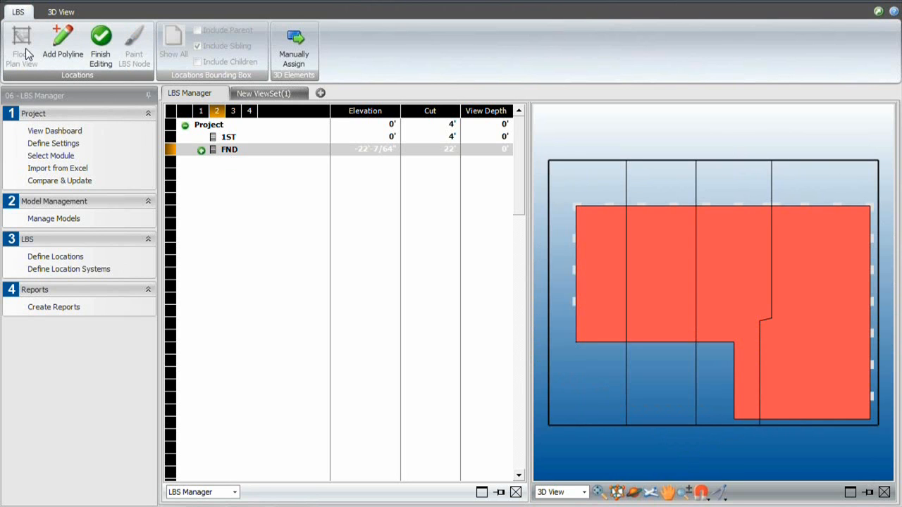
- Move the upper segment of the third vertical split line on the FND floor plan farther right
{"action": "left_click", "coordinate": [62, 42]}
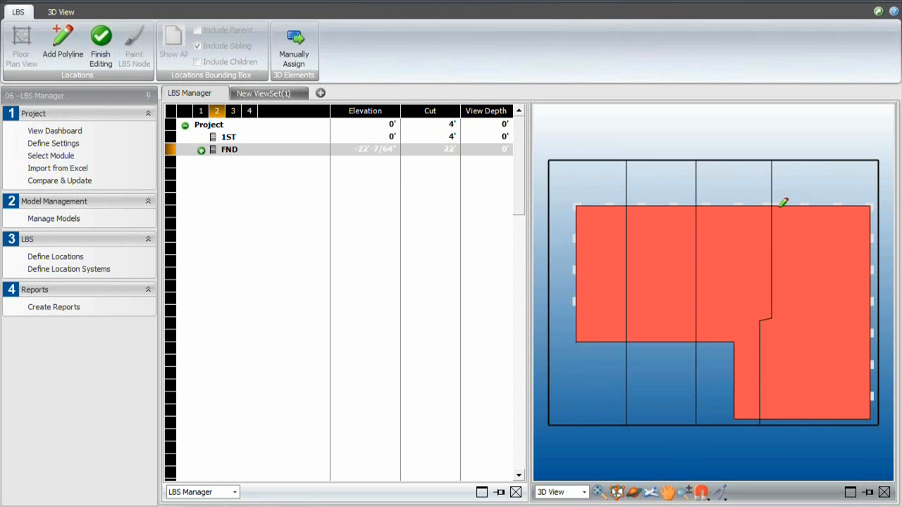
{"action": "left_click", "coordinate": [776, 255]}
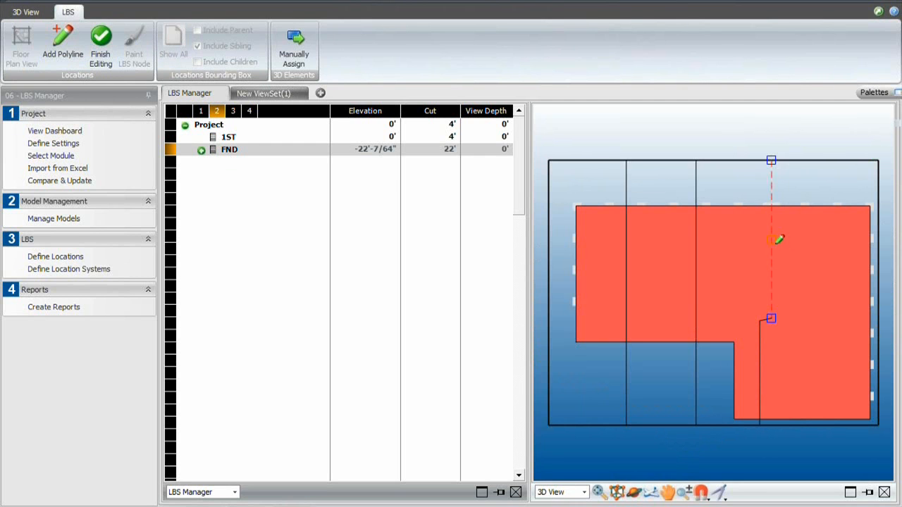
{"action": "left_click_drag", "start_coordinate": [776, 237], "coordinate": [808, 234]}
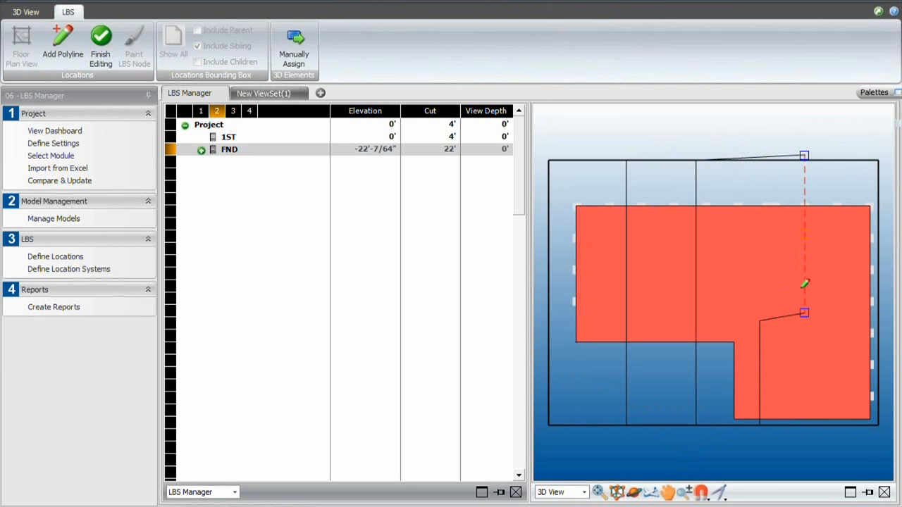
{"action": "left_click", "coordinate": [725, 122]}
- Try to draw a horizontal split polyline from the middle vertical split line to the plan's right boundary
{"action": "left_click", "coordinate": [61, 52]}
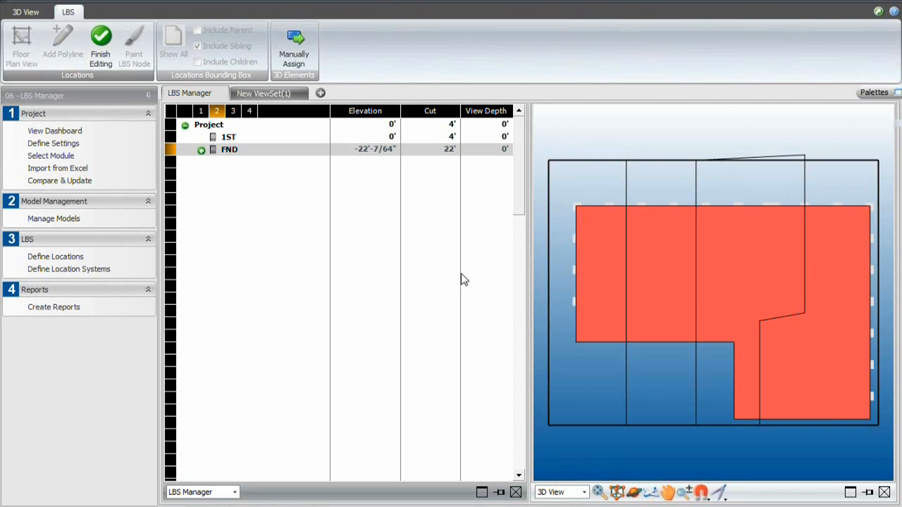
{"action": "left_click", "coordinate": [696, 265]}
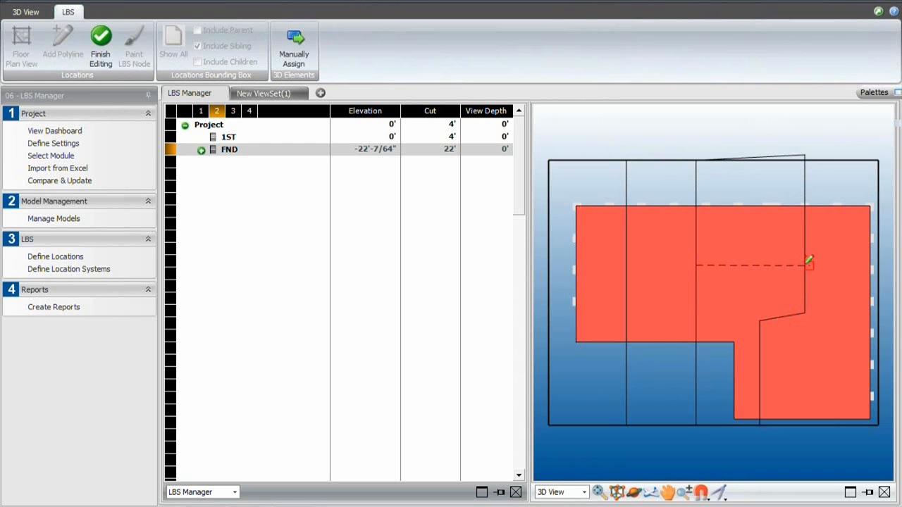
{"action": "middle_click_drag", "start_coordinate": [831, 262], "coordinate": [752, 254]}
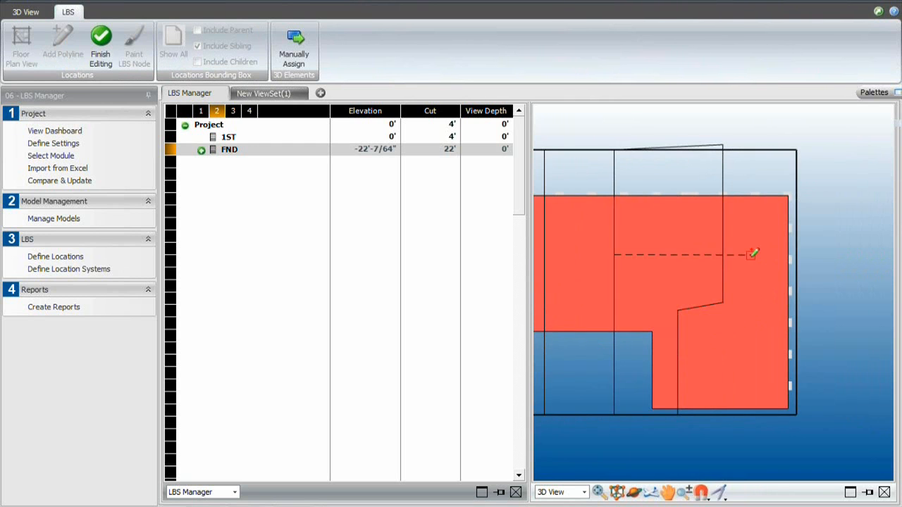
{"action": "left_click", "coordinate": [791, 244]}
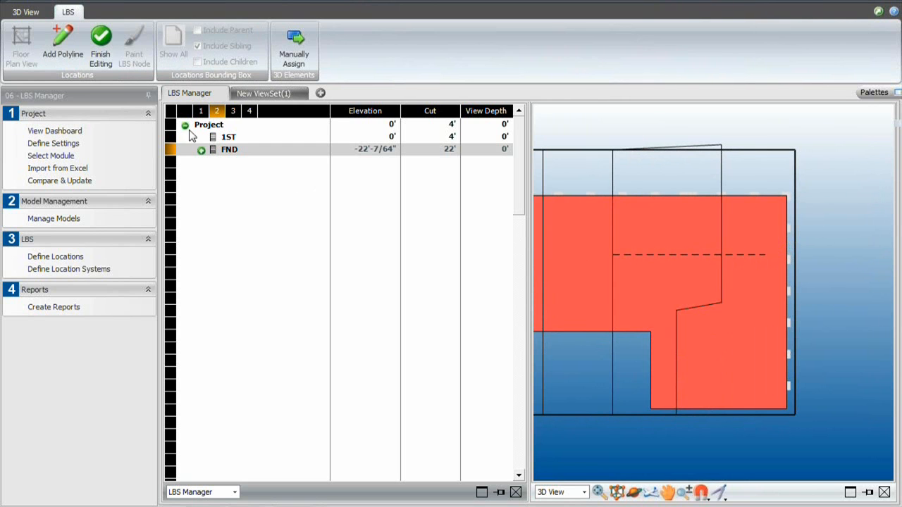
- Shift the third vertical split line's upper segment slightly farther right, with its upper end on the location boundary
{"action": "left_click", "coordinate": [58, 50]}
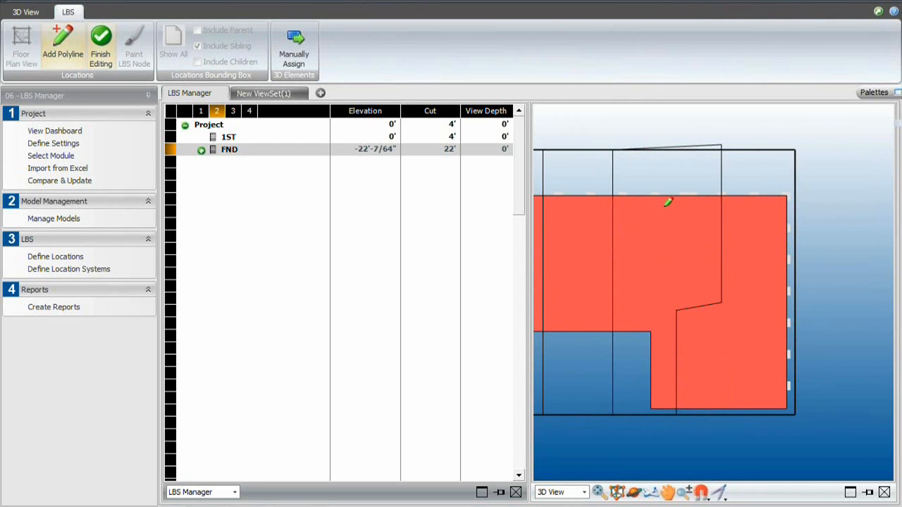
{"action": "left_click", "coordinate": [721, 224]}
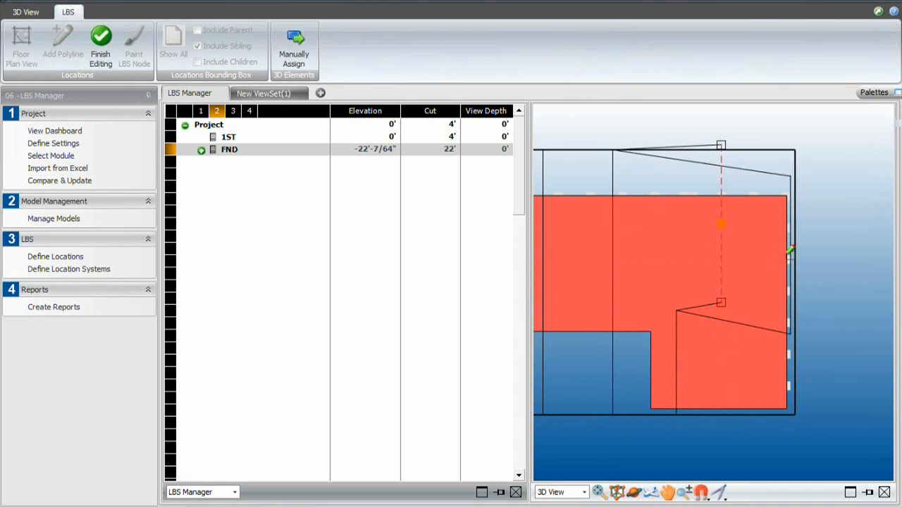
{"action": "left_click", "coordinate": [736, 225]}
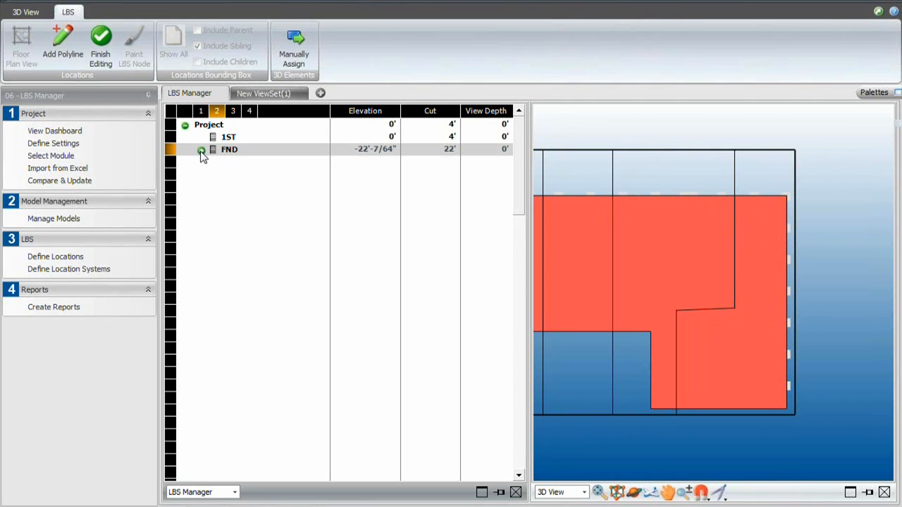
- Draw a horizontal split polyline from the second vertical split line to the third across the FND floor
{"action": "left_click", "coordinate": [63, 46]}
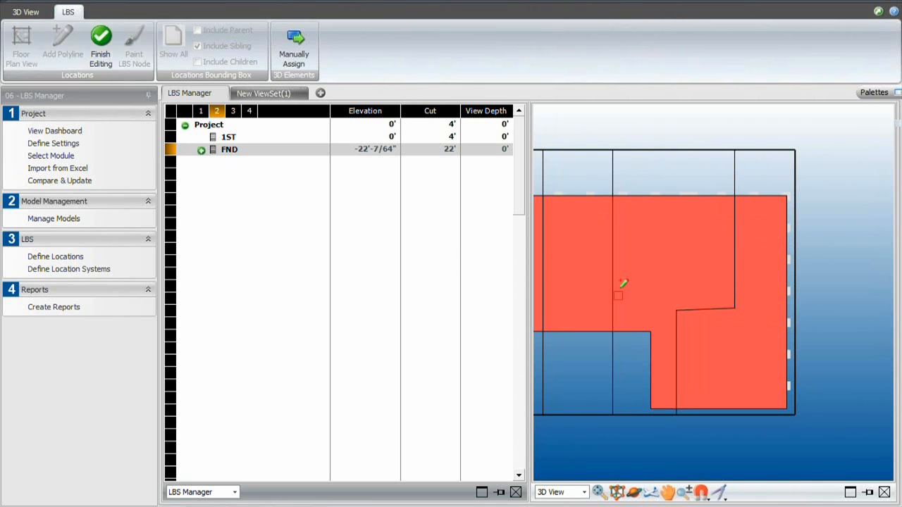
{"action": "left_click", "coordinate": [612, 245]}
{"action": "right_click", "coordinate": [756, 242]}
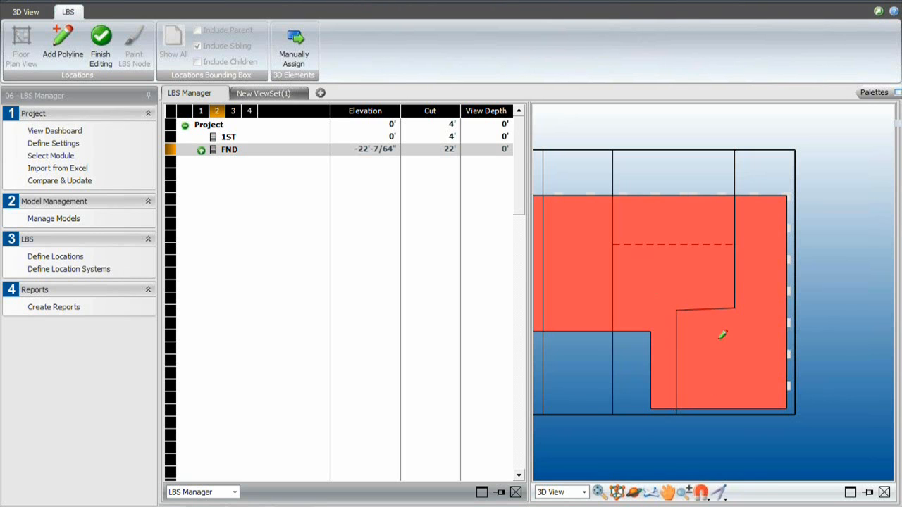
{"action": "middle_click_drag", "start_coordinate": [680, 287], "coordinate": [751, 292]}
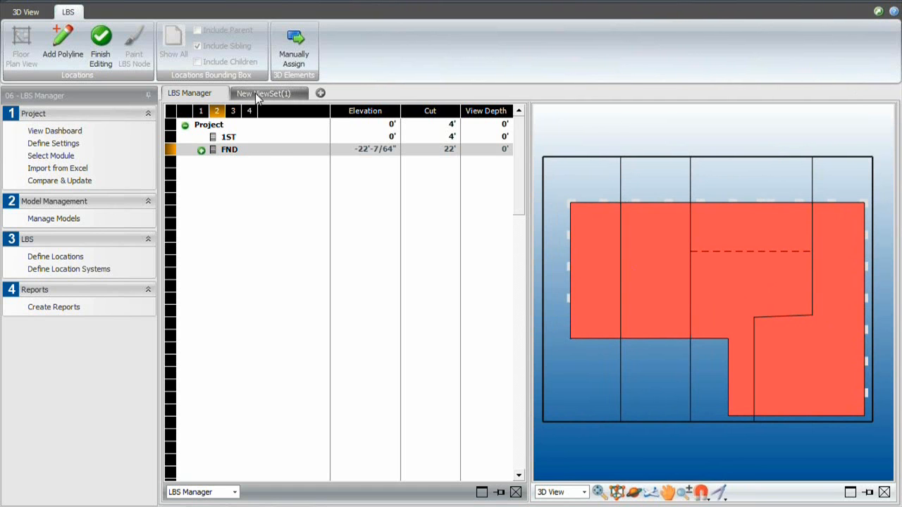
- Create takeoff items for the Version2 - 02-SUB model in New ViewSet(1)
{"action": "left_click", "coordinate": [259, 95]}
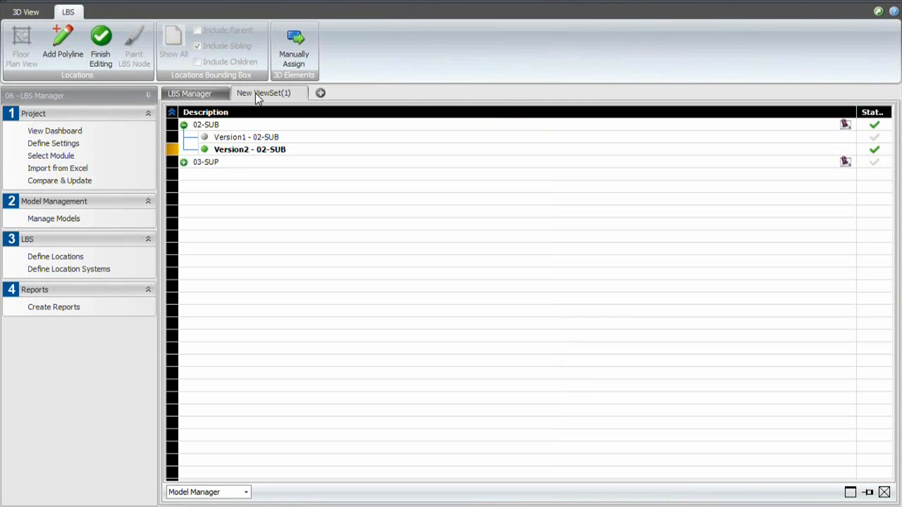
{"action": "right_click", "coordinate": [238, 153]}
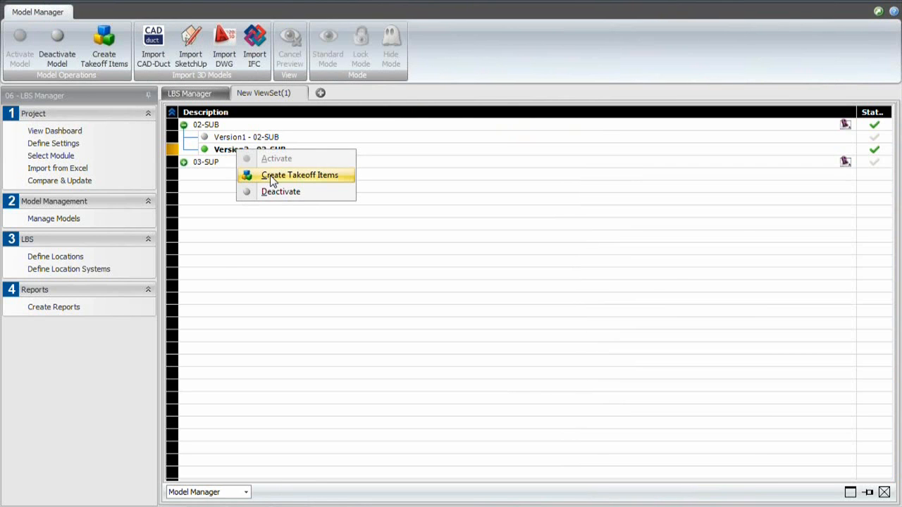
{"action": "left_click", "coordinate": [272, 176]}
{"action": "left_click", "coordinate": [363, 400]}
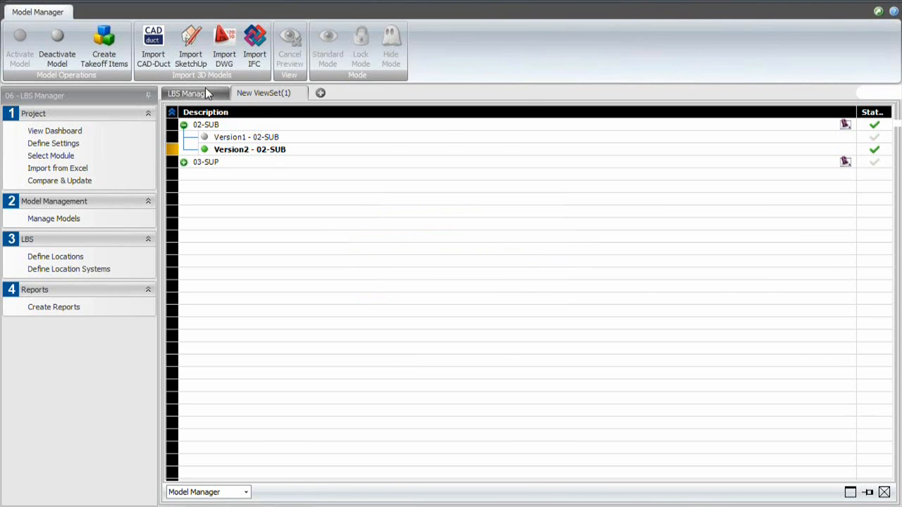
- Return to the LBS Manager view, reload the location definitions, and expand Project and FND to list the zones
{"action": "left_click", "coordinate": [205, 94]}
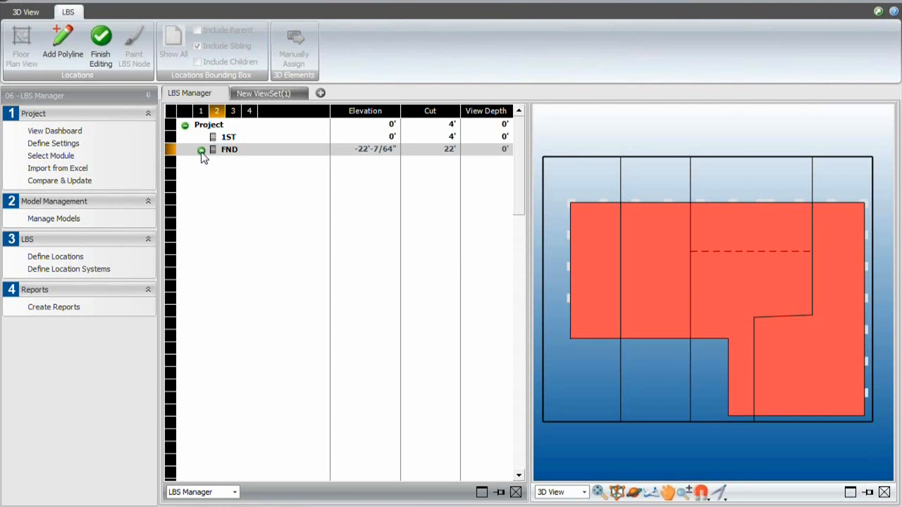
{"action": "left_click", "coordinate": [202, 151]}
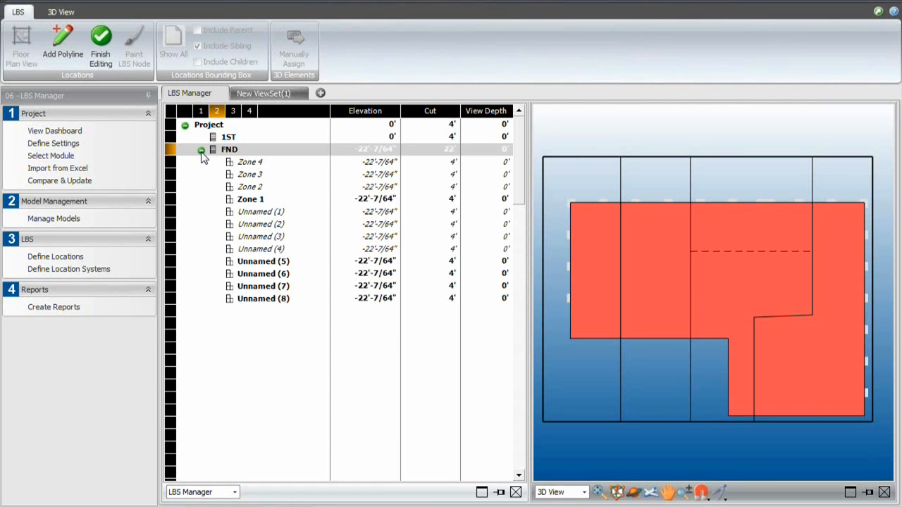
{"action": "left_click", "coordinate": [67, 257]}
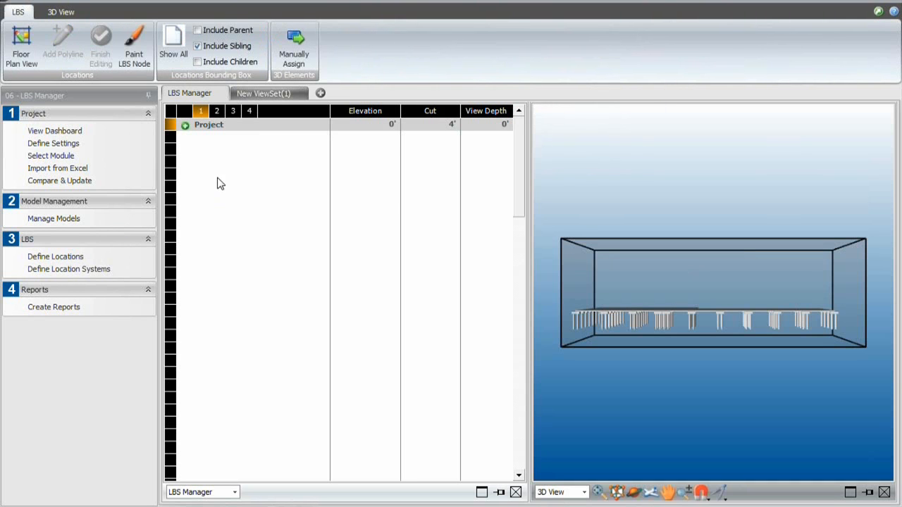
{"action": "left_click", "coordinate": [185, 125]}
{"action": "left_click", "coordinate": [201, 150]}
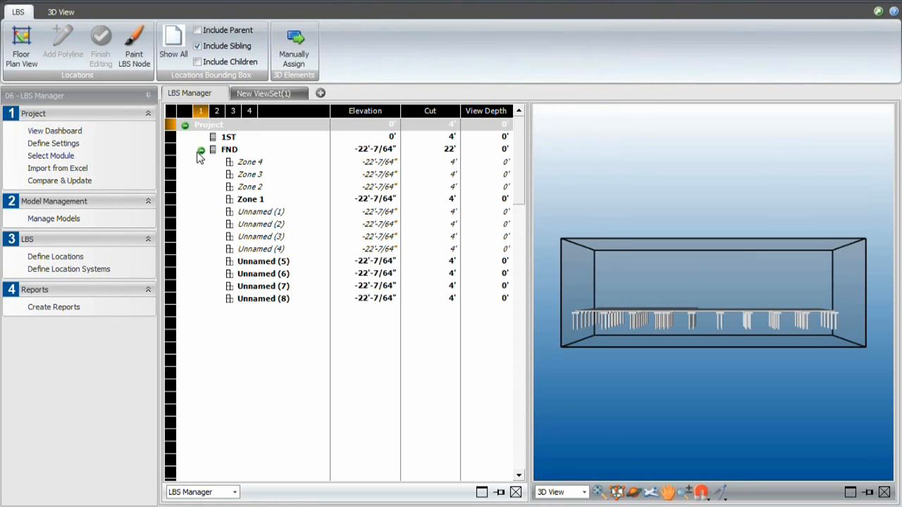
- Highlight Zone 1 and examine its extent in the 3D model from above
{"action": "left_click", "coordinate": [251, 201]}
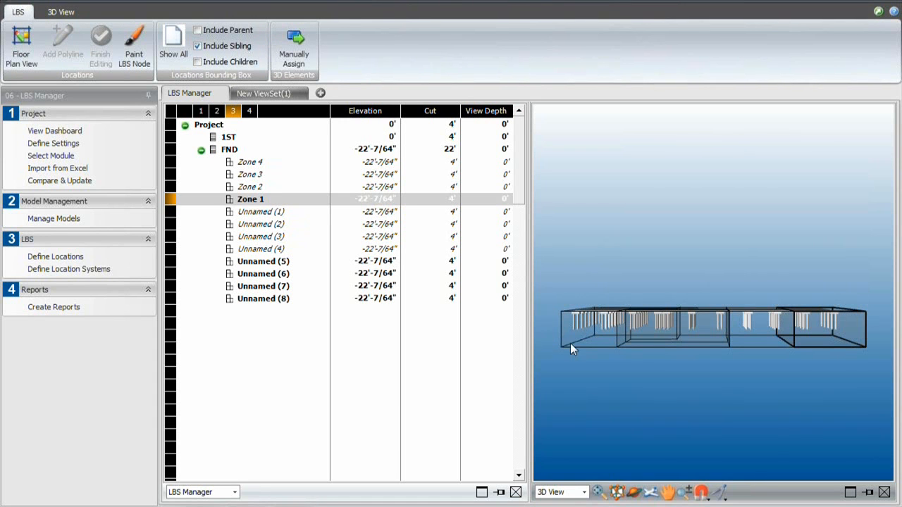
{"action": "left_click", "coordinate": [639, 495]}
{"action": "left_click_drag", "start_coordinate": [756, 363], "coordinate": [632, 396]}
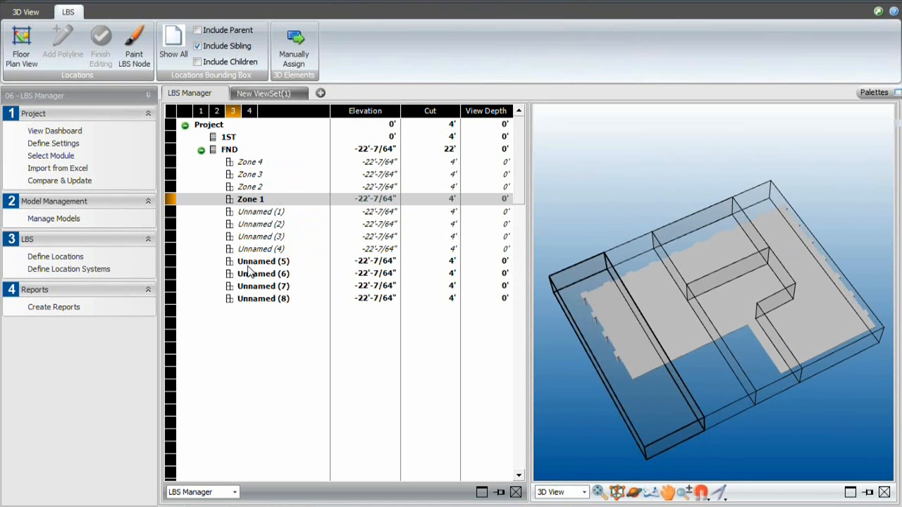
- Assign Zone 2 to the Unnamed (6) region beside Zone 1 with Paint LBS Node
{"action": "left_click", "coordinate": [224, 187]}
{"action": "left_click", "coordinate": [129, 57]}
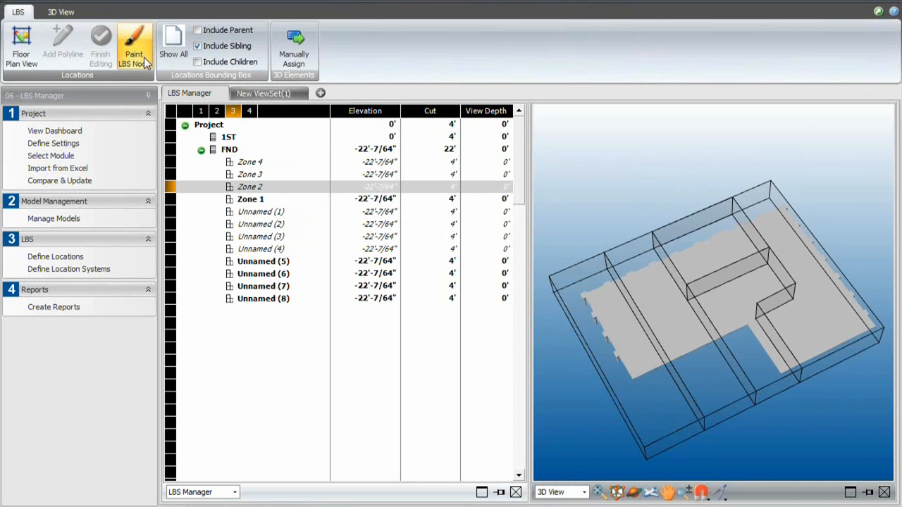
{"action": "left_click", "coordinate": [641, 248]}
- Assign Zone 3 to the Unnamed (8) region with Paint LBS Node
{"action": "left_click", "coordinate": [248, 175]}
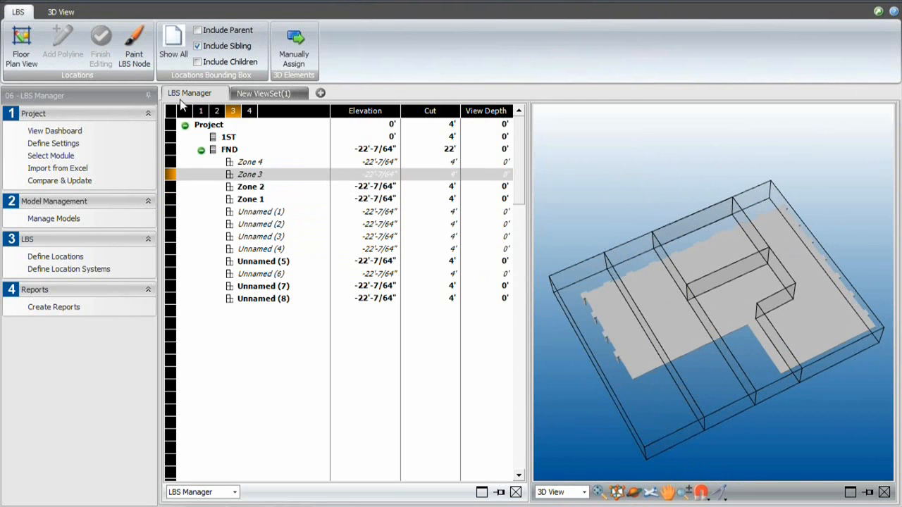
{"action": "left_click", "coordinate": [130, 55]}
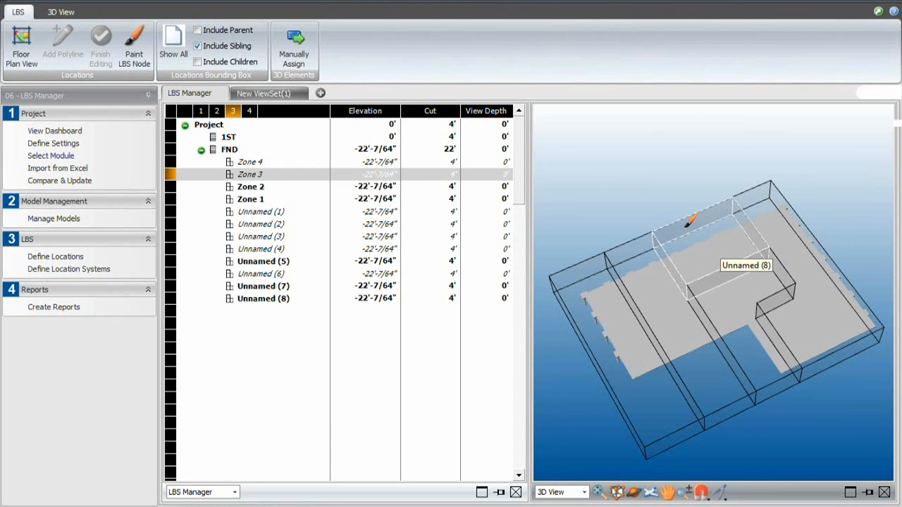
{"action": "left_click", "coordinate": [688, 224]}
- Rename the Zone 3 location as Zone 3a
{"action": "left_click", "coordinate": [259, 176]}
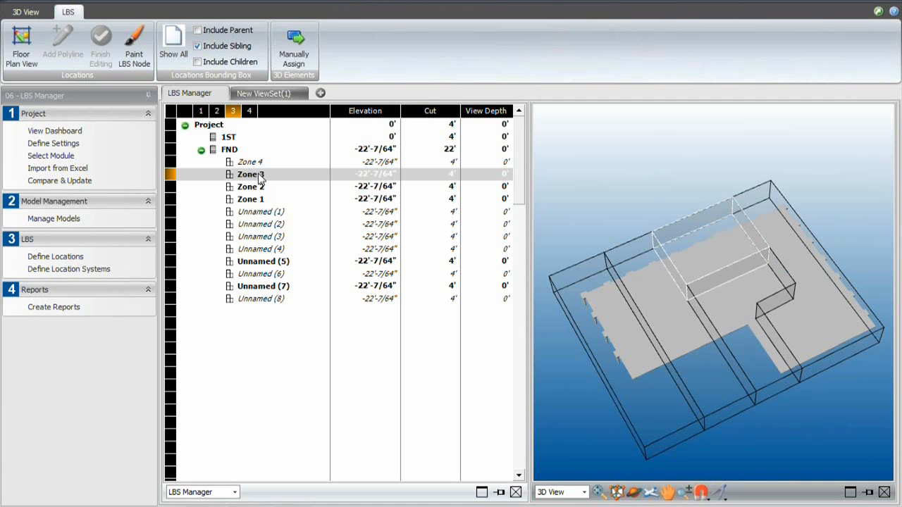
{"action": "left_click", "coordinate": [260, 174]}
{"action": "left_click", "coordinate": [259, 174]}
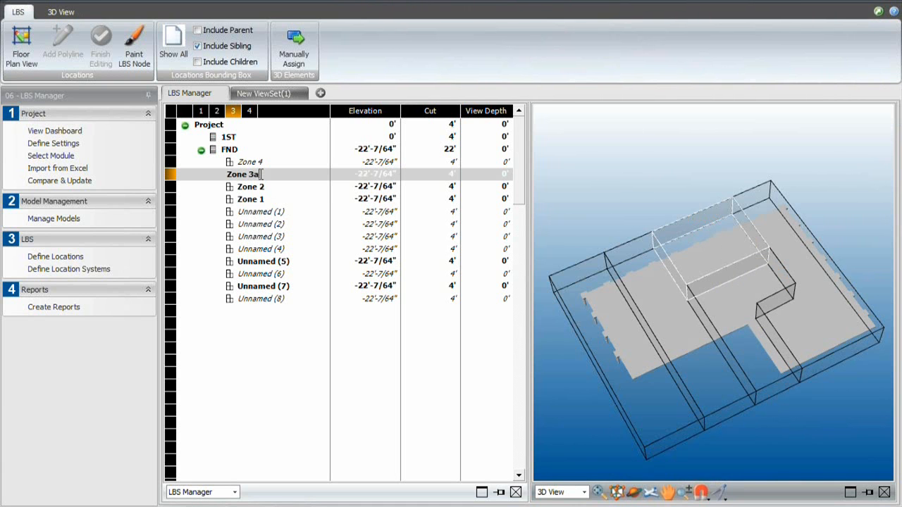
{"action": "left_click", "coordinate": [260, 189]}
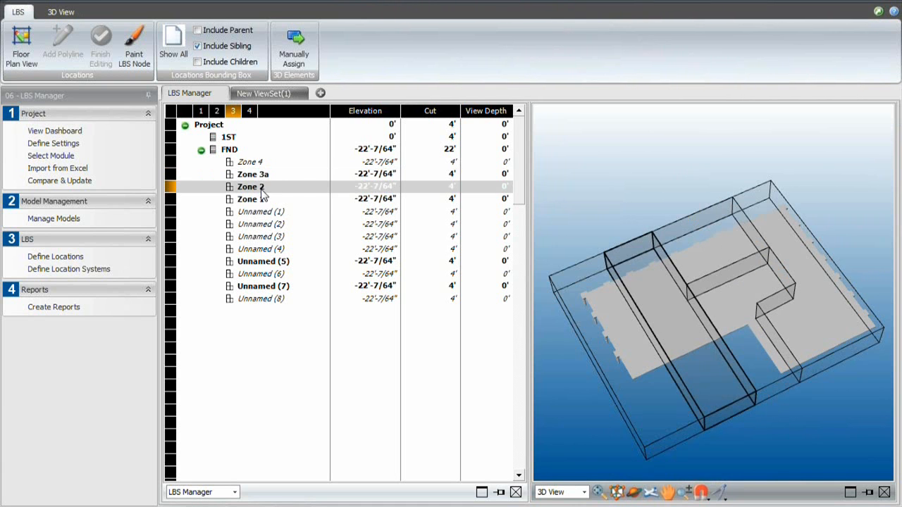
- Rename the Unnamed (5) location as Zone 3b and highlight the Unnamed (7) region in the model
{"action": "left_click", "coordinate": [254, 263]}
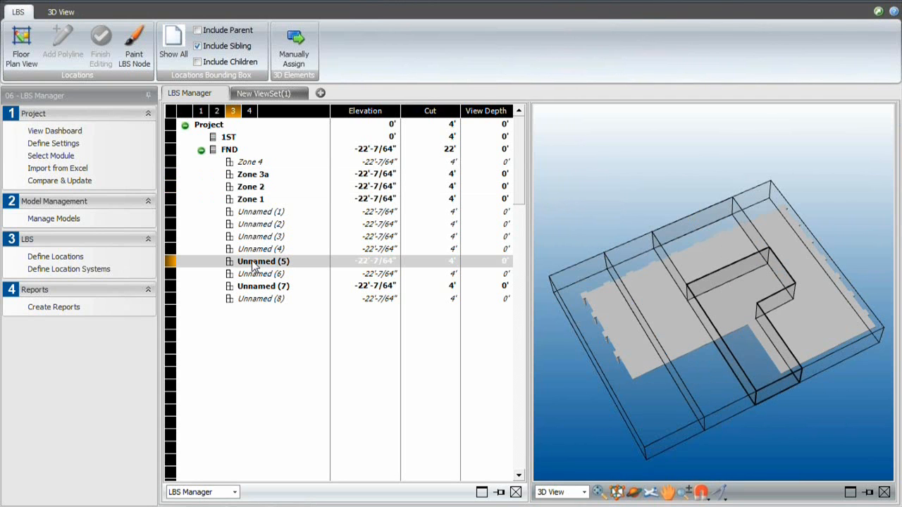
{"action": "left_click", "coordinate": [277, 261]}
{"action": "type", "text": "Zone"}
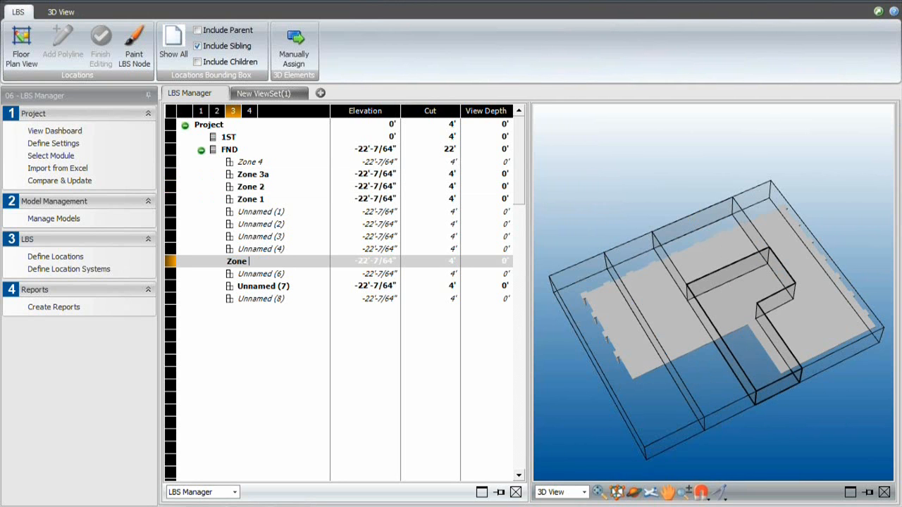
{"action": "type", "text": " 3b"}
{"action": "key", "text": "Return"}
{"action": "left_click", "coordinate": [275, 286]}
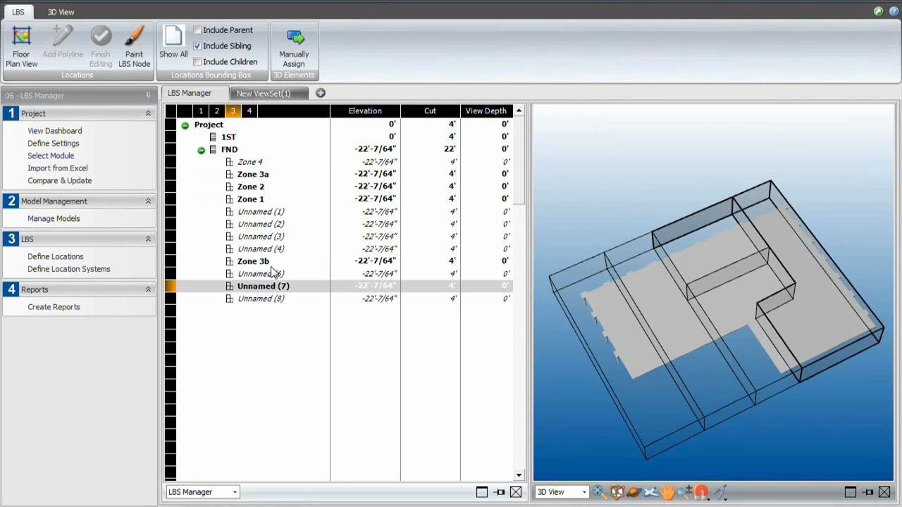
- Assign Zone 4 to the Unnamed (7) region with Paint LBS Node
{"action": "left_click", "coordinate": [252, 163]}
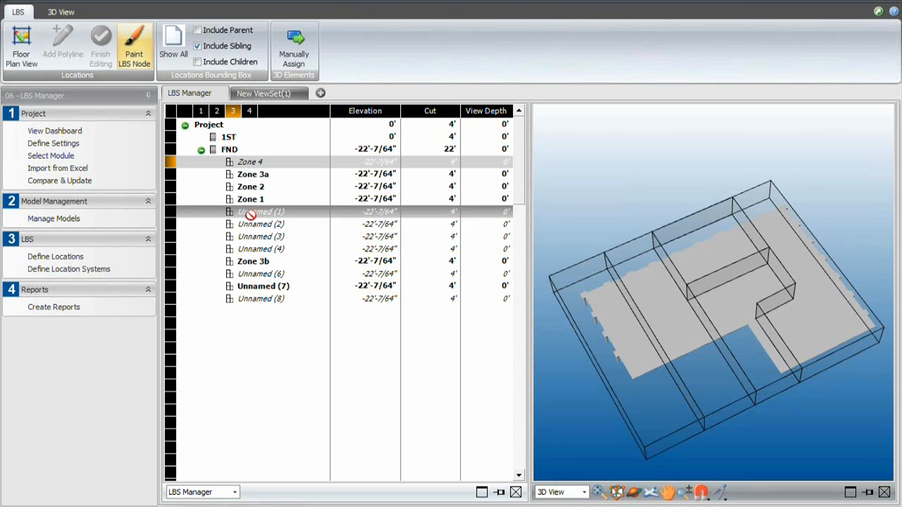
{"action": "left_click", "coordinate": [262, 288]}
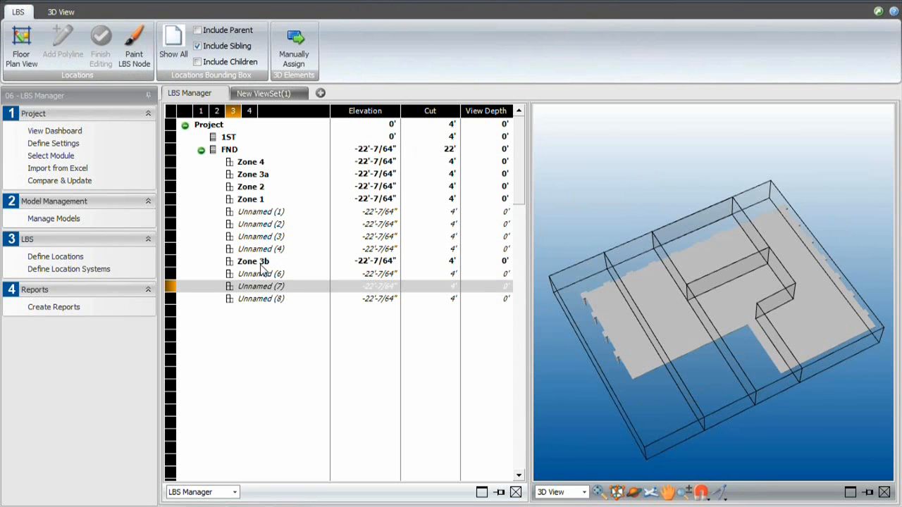
- Delete all leftover unnamed locations under the FND floor and move Zone 3b directly above Zone 3a
{"action": "left_click", "coordinate": [265, 213]}
{"action": "key", "text": "Delete"}
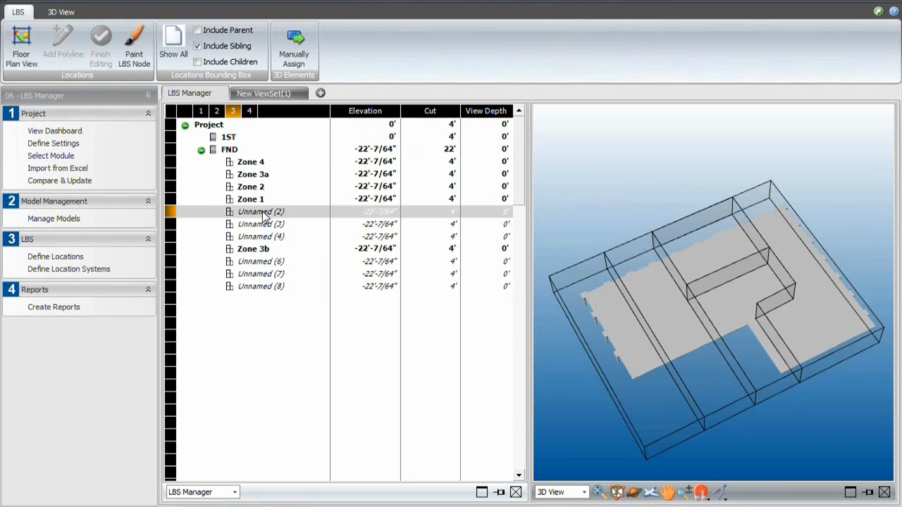
{"action": "key", "text": "Delete"}
{"action": "key", "text": "Delete"}
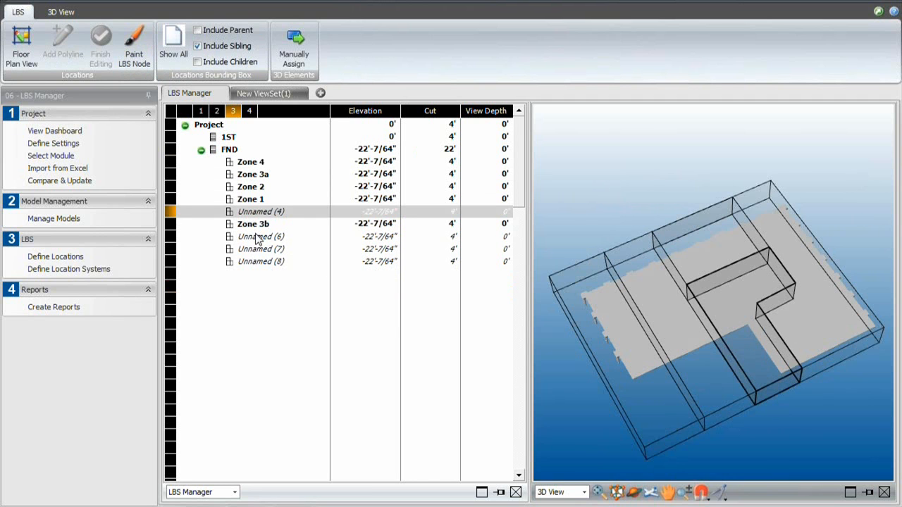
{"action": "key", "text": "Delete"}
{"action": "left_click", "coordinate": [261, 225]}
{"action": "key", "text": "Delete"}
{"action": "key", "text": "Delete"}
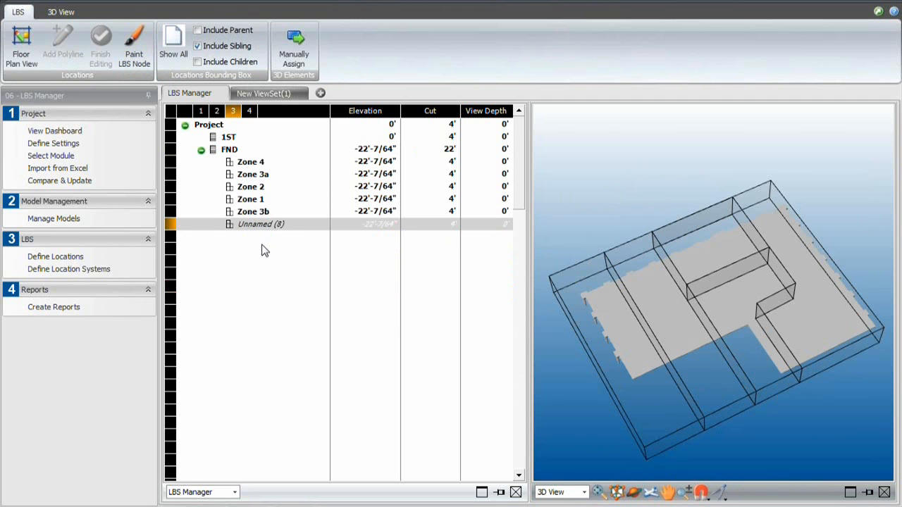
{"action": "key", "text": "Delete"}
{"action": "left_click", "coordinate": [256, 212]}
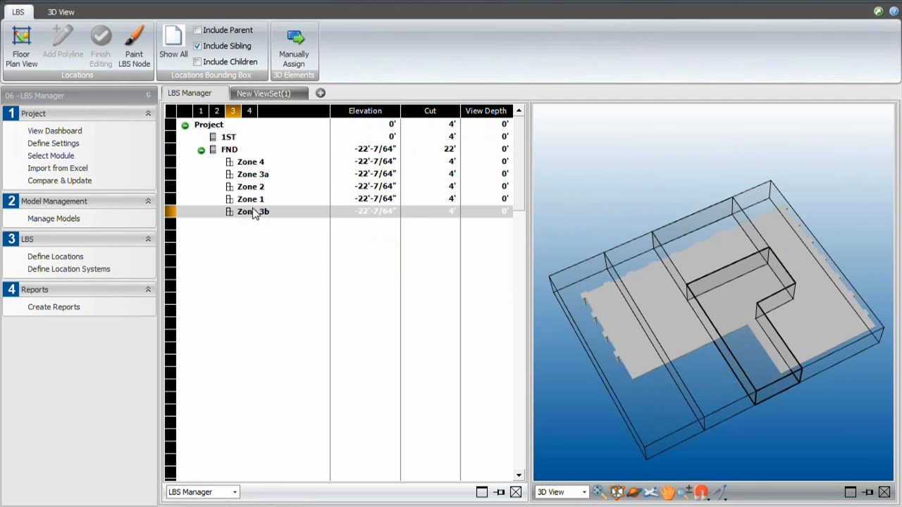
{"action": "left_click_drag", "start_coordinate": [255, 213], "coordinate": [257, 179]}
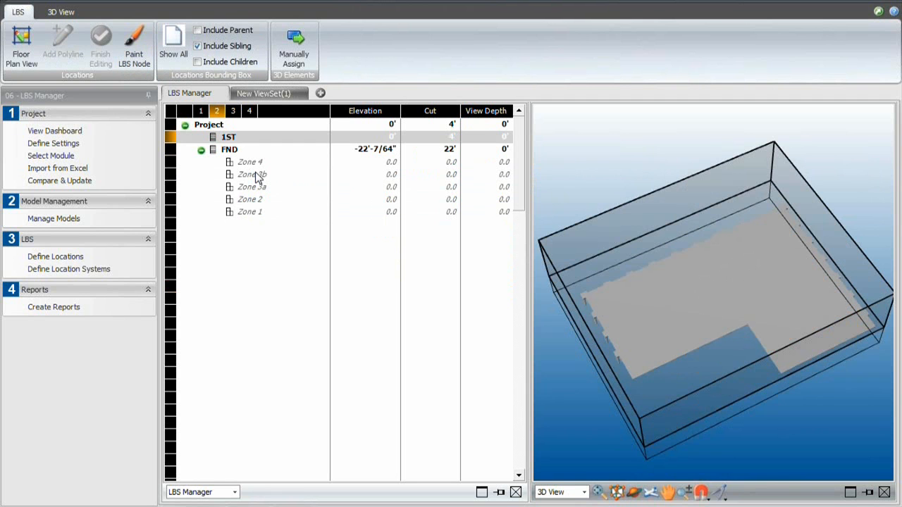
- Switch to Schedule Planner, open the schedule and view the Foundation tasks in the maximized flowline view
{"action": "left_click", "coordinate": [95, 100]}
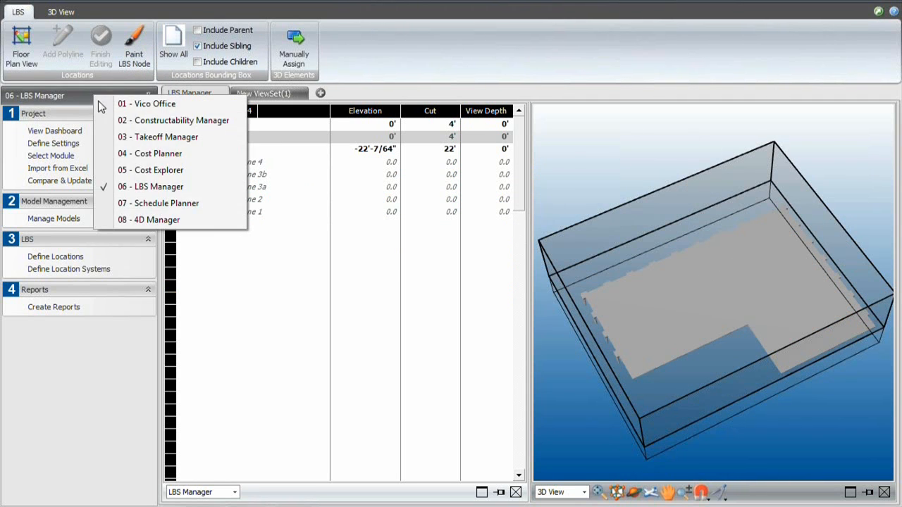
{"action": "left_click", "coordinate": [186, 205]}
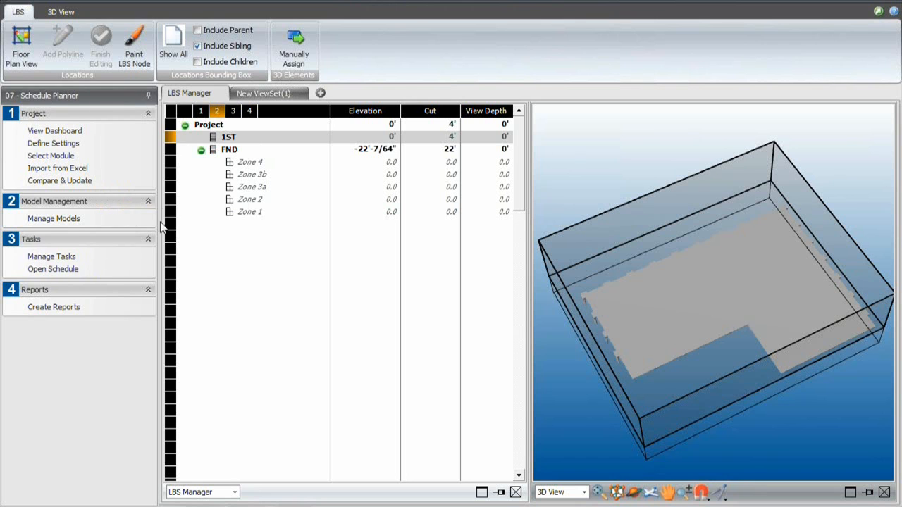
{"action": "left_click", "coordinate": [62, 275]}
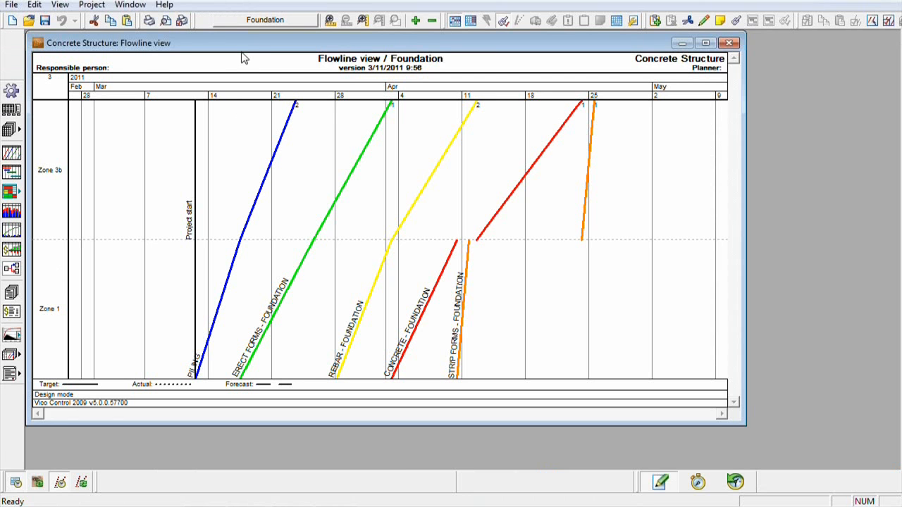
{"action": "double_click", "coordinate": [242, 48]}
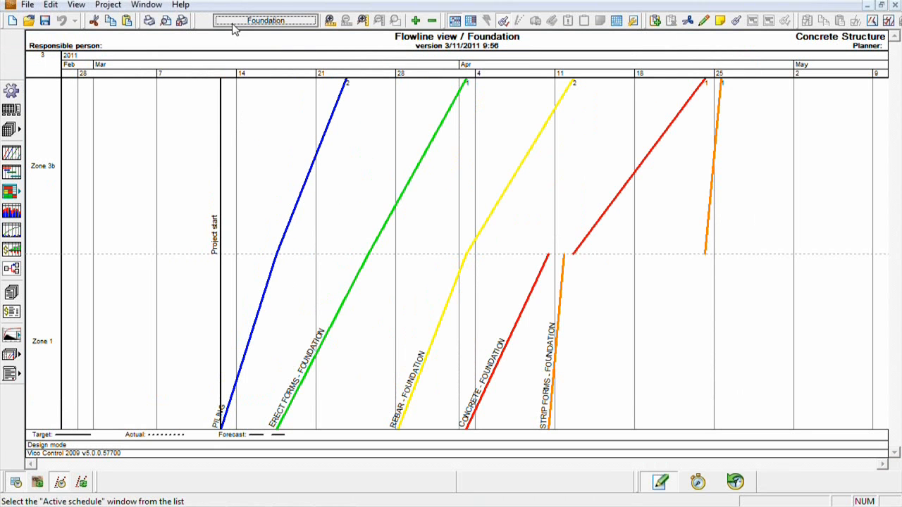
{"action": "left_click", "coordinate": [234, 23]}
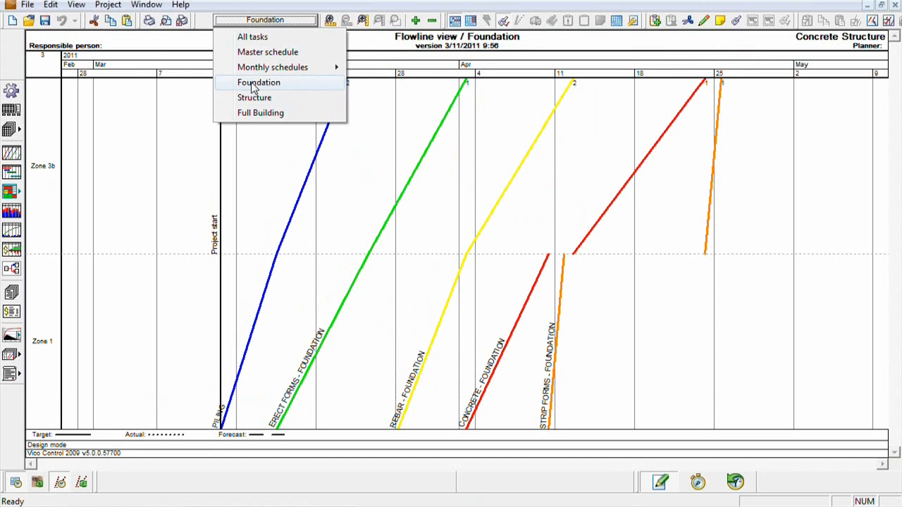
{"action": "left_click", "coordinate": [253, 85]}
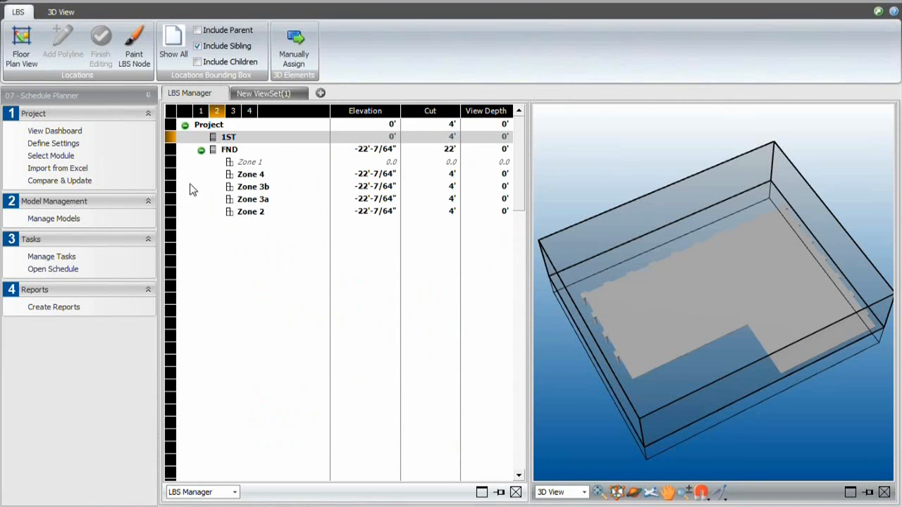
- Reactivate the Version2 - 02-SUB model in Model Manager, accepting the takeoff item creation settings
{"action": "left_click", "coordinate": [56, 220]}
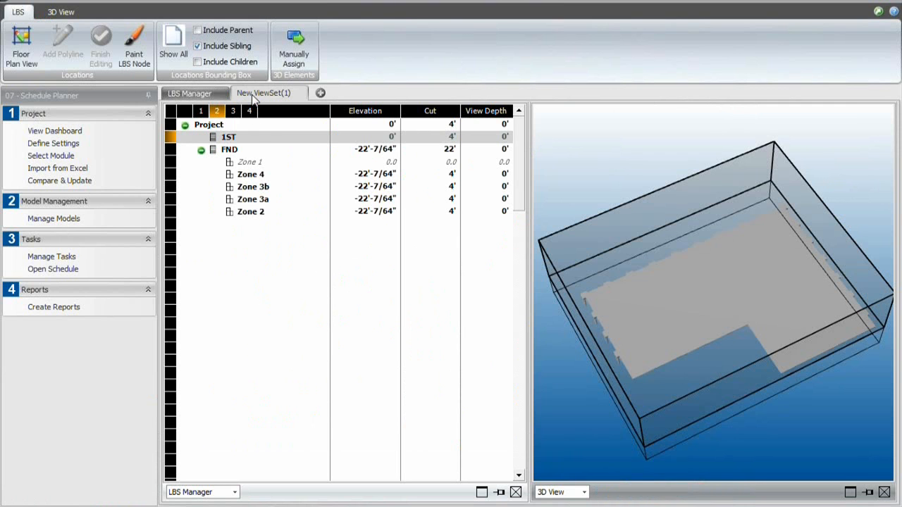
{"action": "right_click", "coordinate": [235, 155]}
{"action": "left_click", "coordinate": [278, 178]}
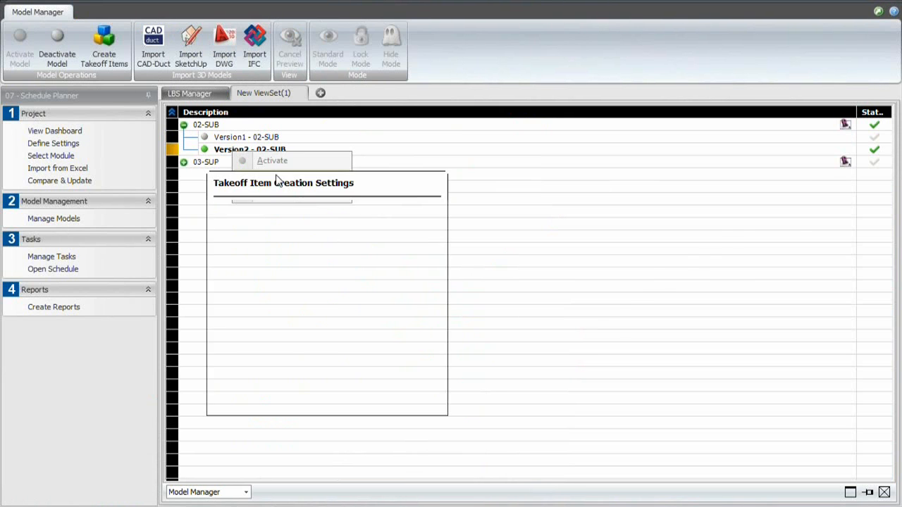
{"action": "left_click", "coordinate": [369, 402]}
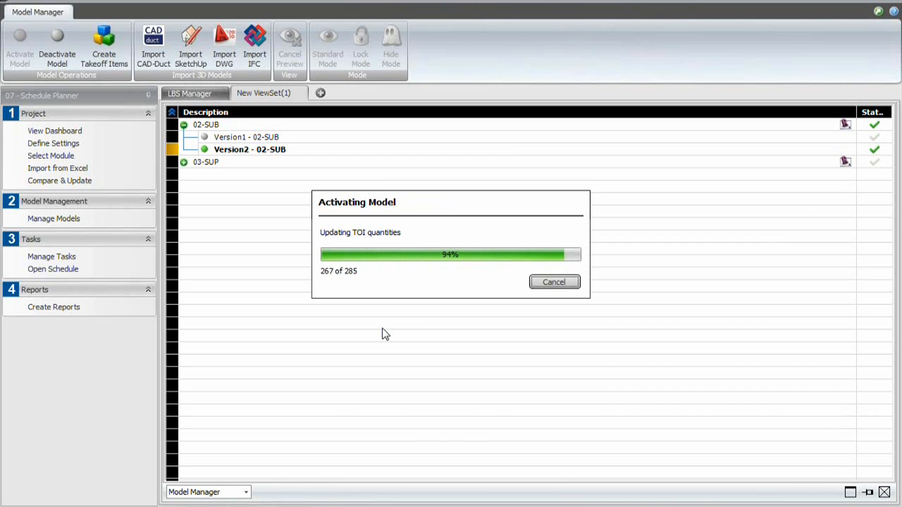
- Reopen the schedule and move Zone 3b below Zone 4 in the flowline's location display order
{"action": "left_click", "coordinate": [60, 270]}
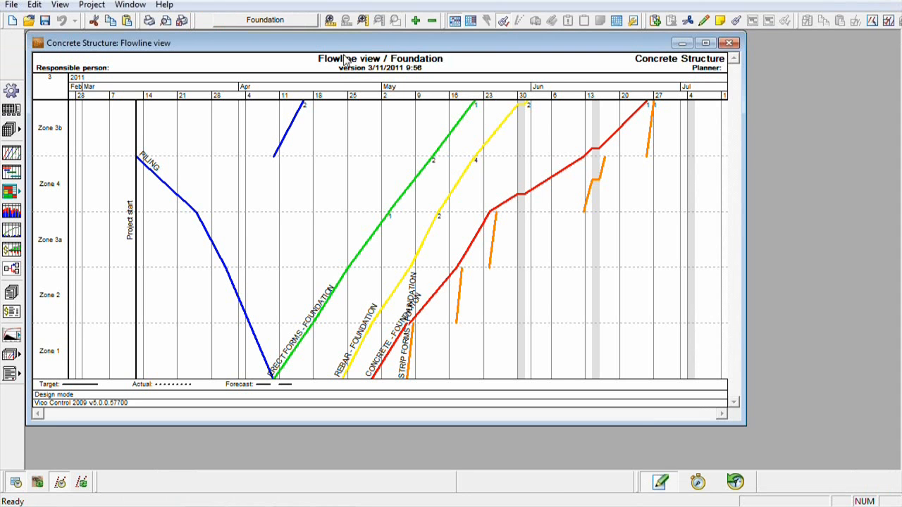
{"action": "double_click", "coordinate": [350, 43]}
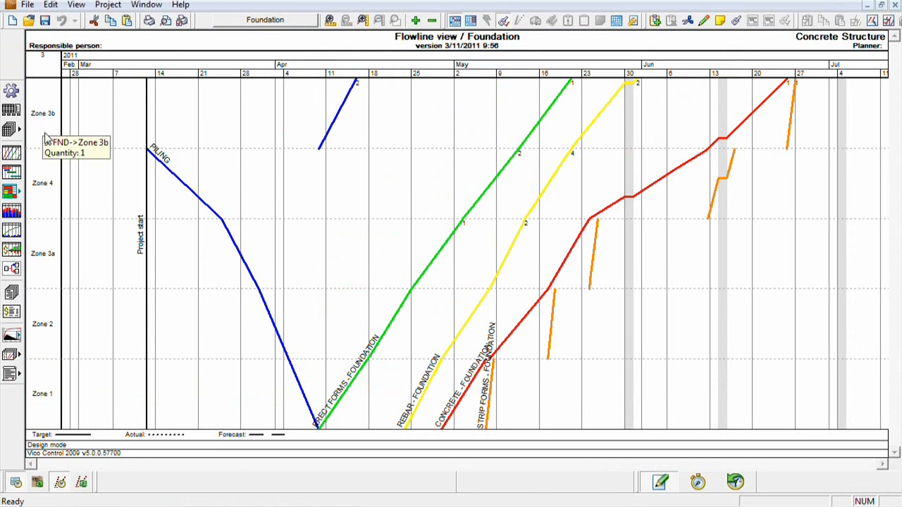
{"action": "right_click", "coordinate": [46, 131]}
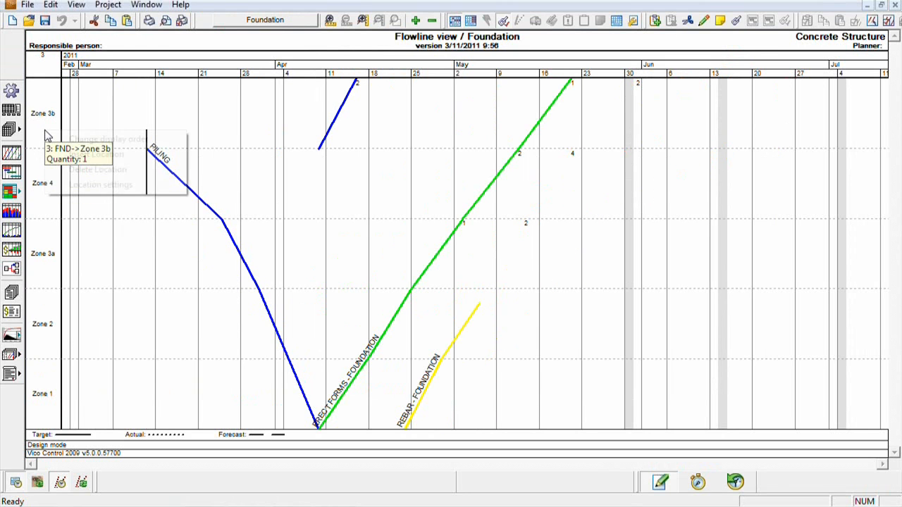
{"action": "left_click", "coordinate": [74, 141]}
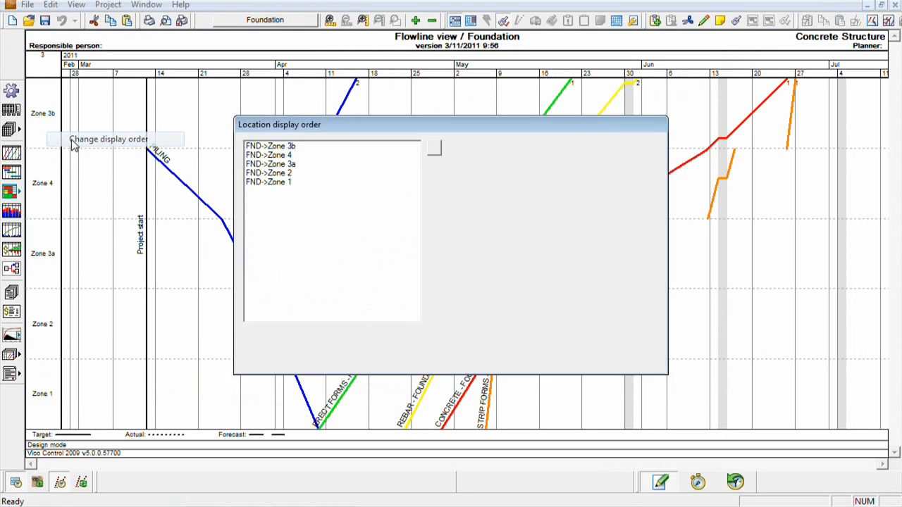
{"action": "left_click", "coordinate": [289, 146]}
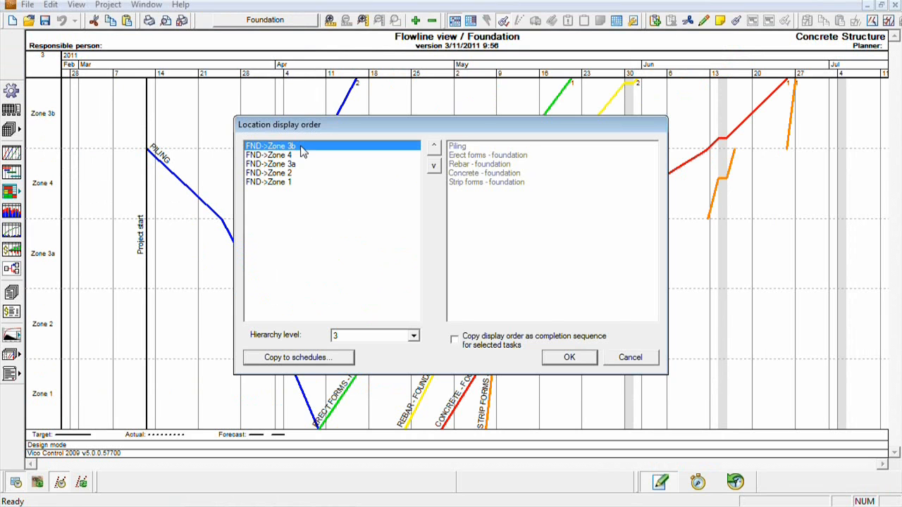
{"action": "left_click", "coordinate": [434, 166]}
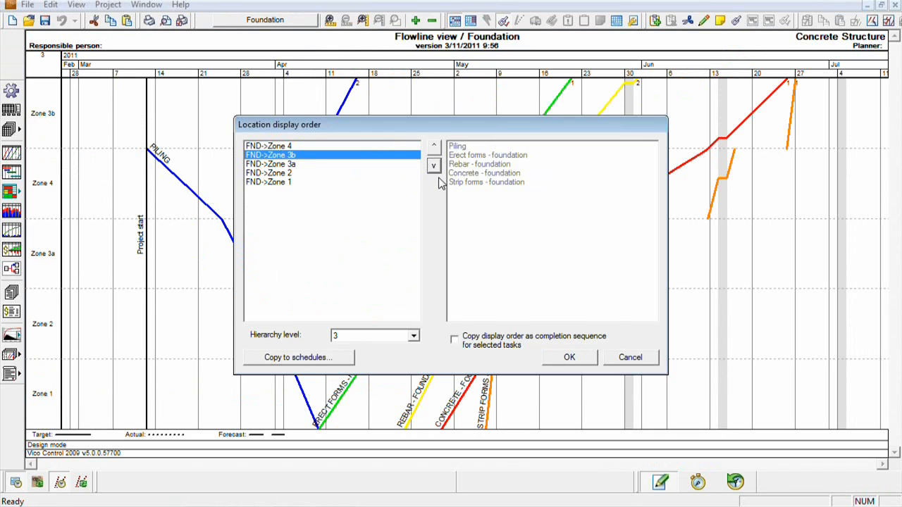
{"action": "left_click", "coordinate": [568, 359]}
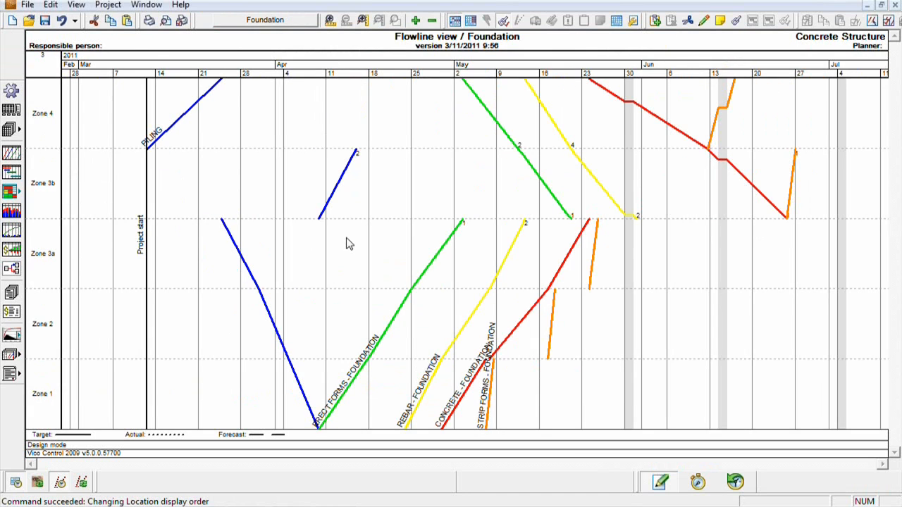
- Copy the location display order as the completion sequence for all five foundation tasks, from Piling to Strip forms
{"action": "right_click", "coordinate": [49, 170]}
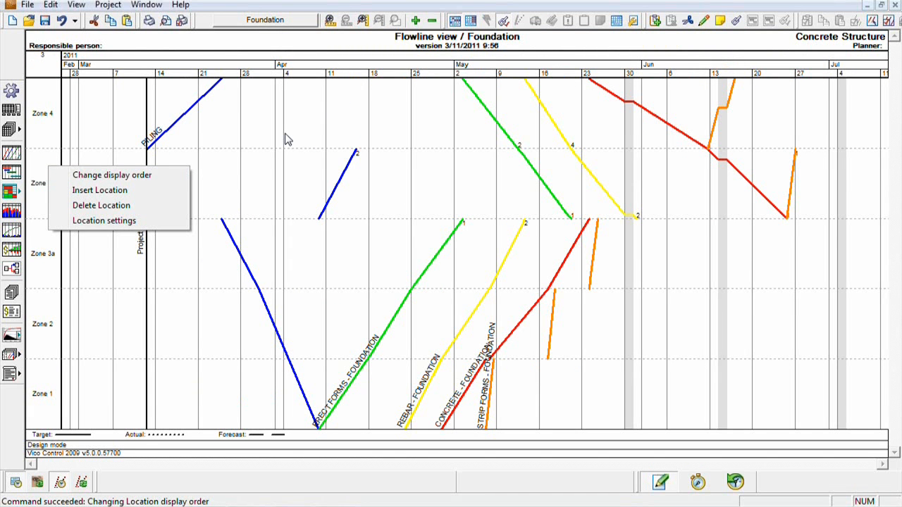
{"action": "left_click", "coordinate": [133, 174]}
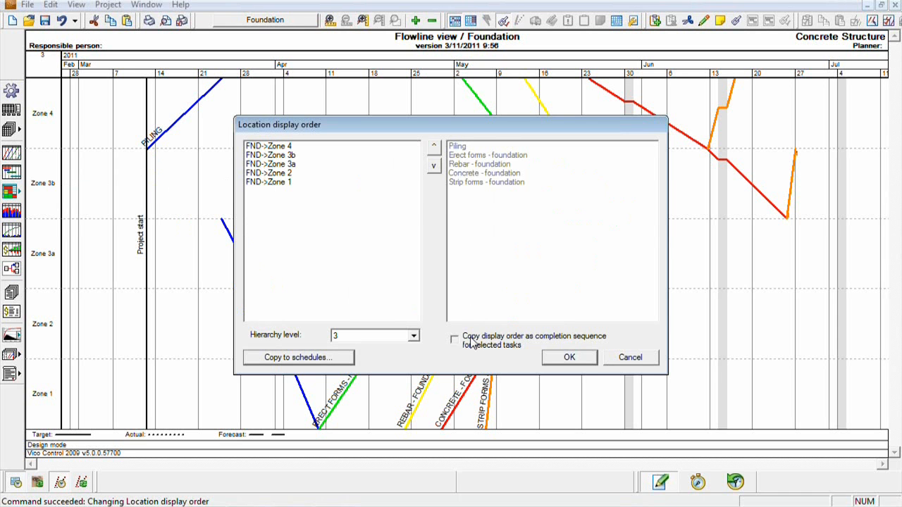
{"action": "left_click_drag", "start_coordinate": [482, 148], "coordinate": [486, 197]}
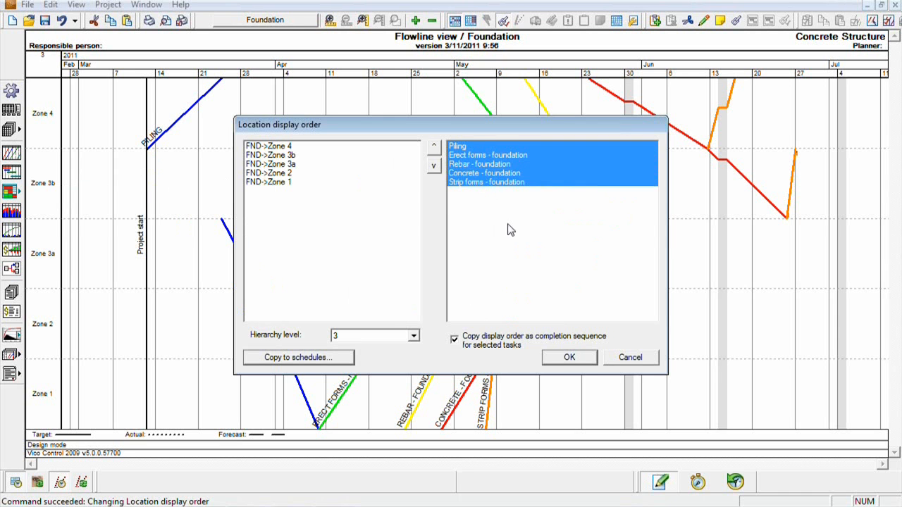
{"action": "left_click", "coordinate": [551, 361]}
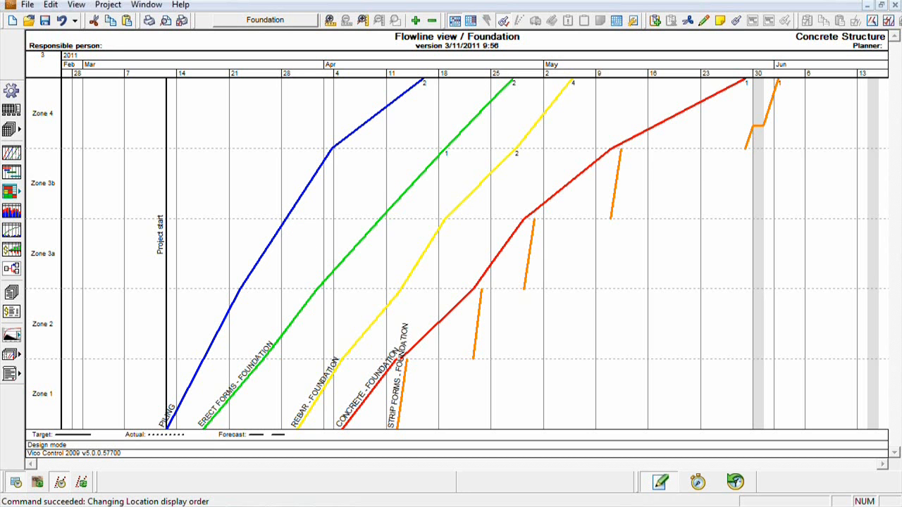
- Return from the schedule to Vico Office, open Explore 4D in the 4D Manager and play the simulation
{"action": "left_click", "coordinate": [439, 281]}
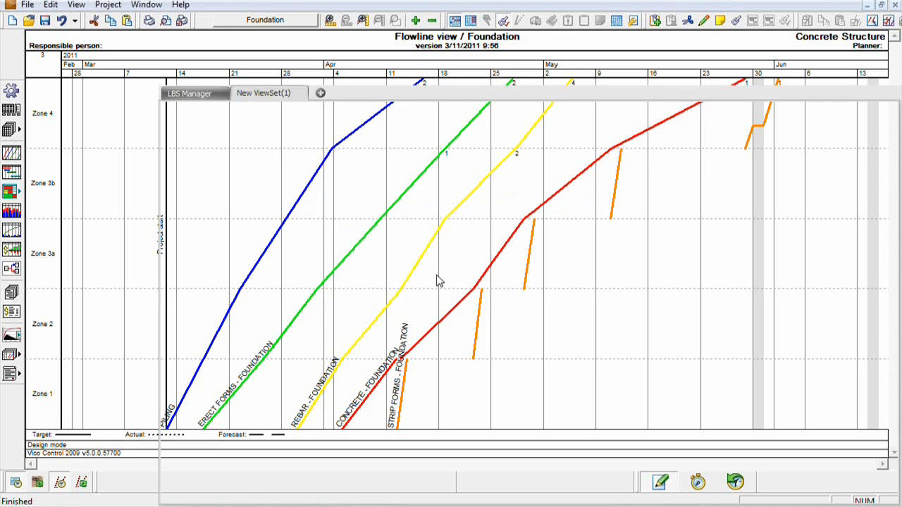
{"action": "left_click", "coordinate": [68, 97]}
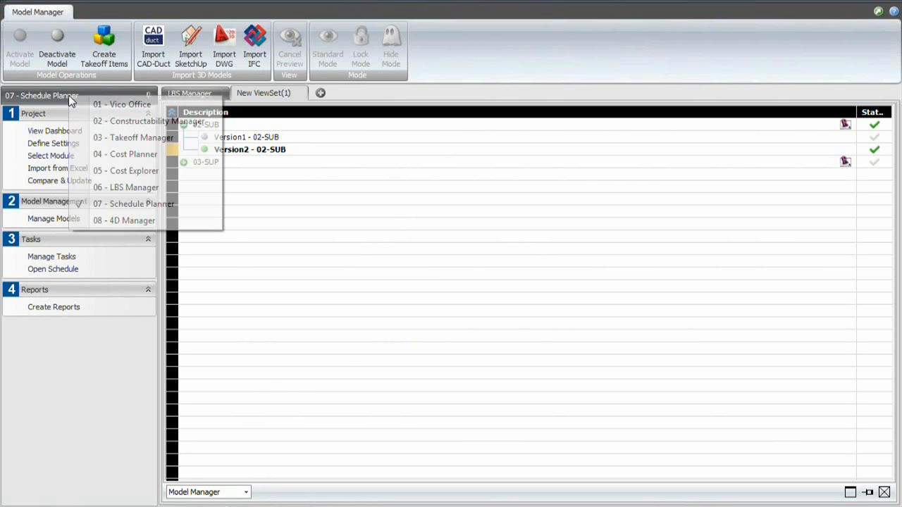
{"action": "left_click", "coordinate": [103, 220]}
{"action": "left_click", "coordinate": [47, 270]}
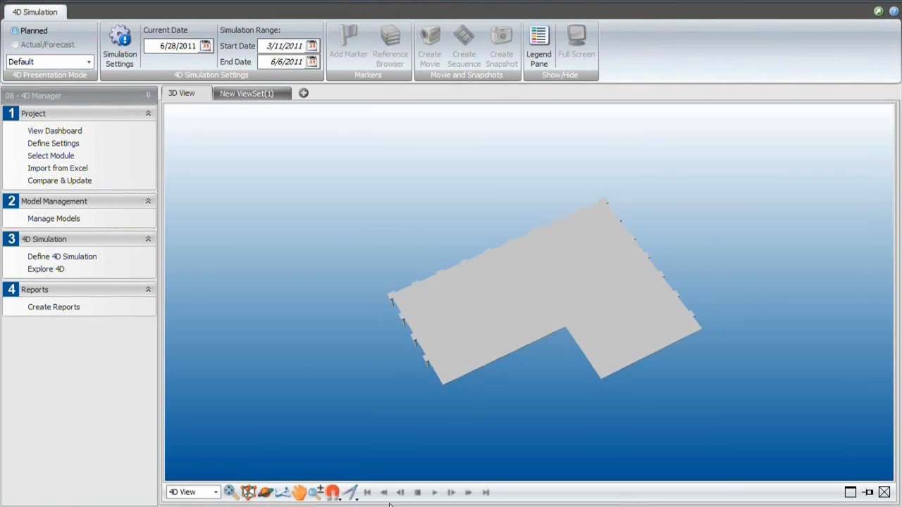
{"action": "left_click", "coordinate": [441, 493]}
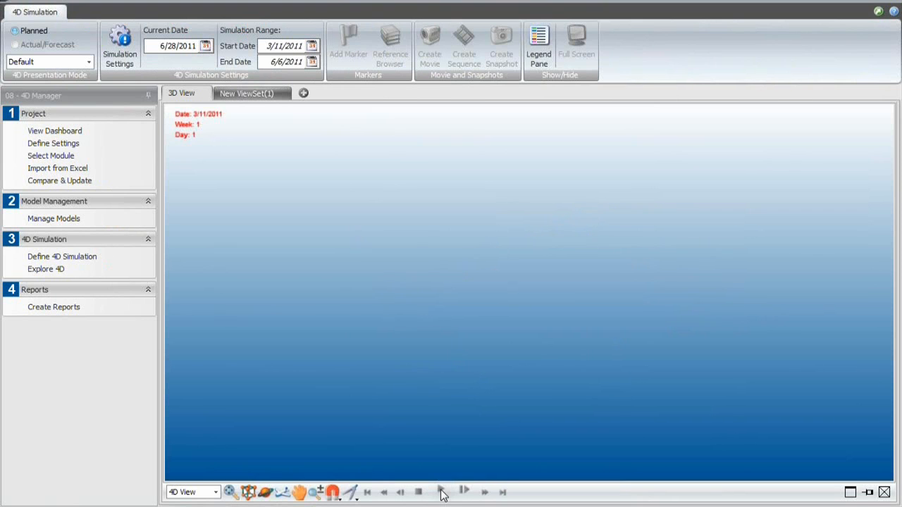